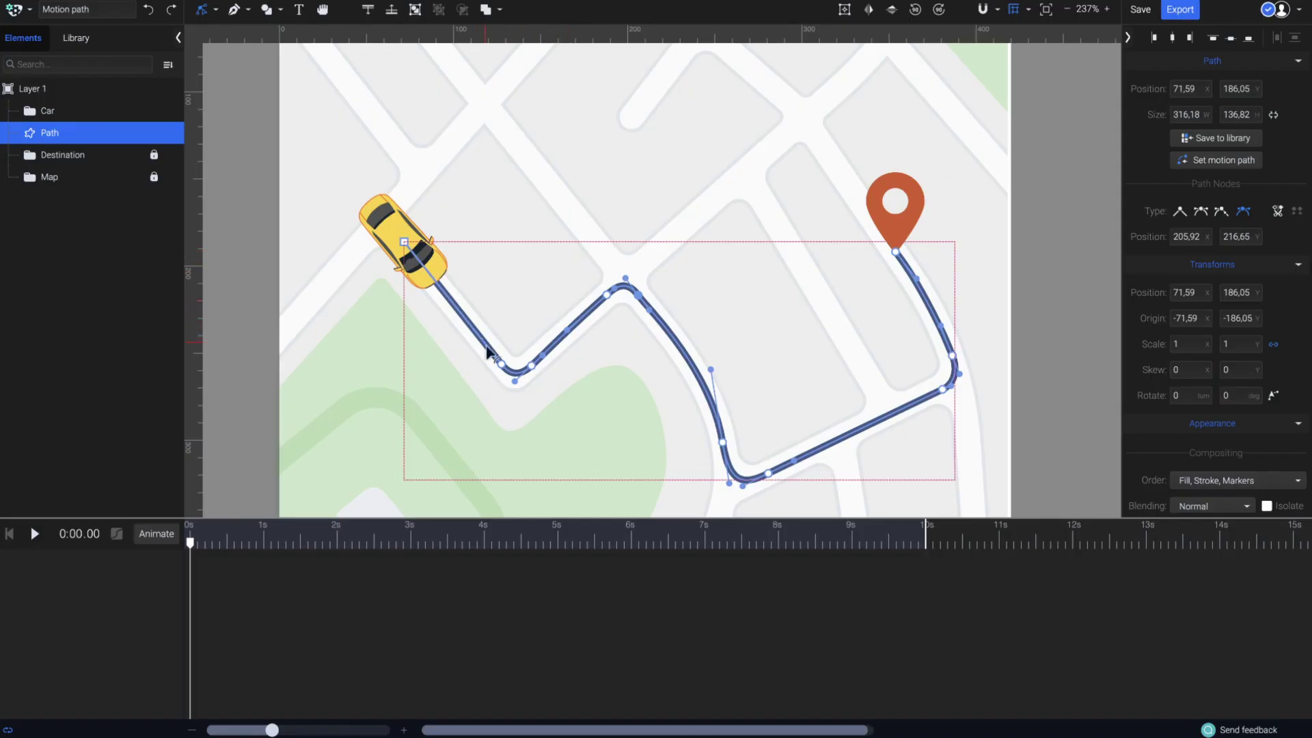
- Inspect nodes on the road path, trying a reshape of the long bend and undoing it
click(532, 366)
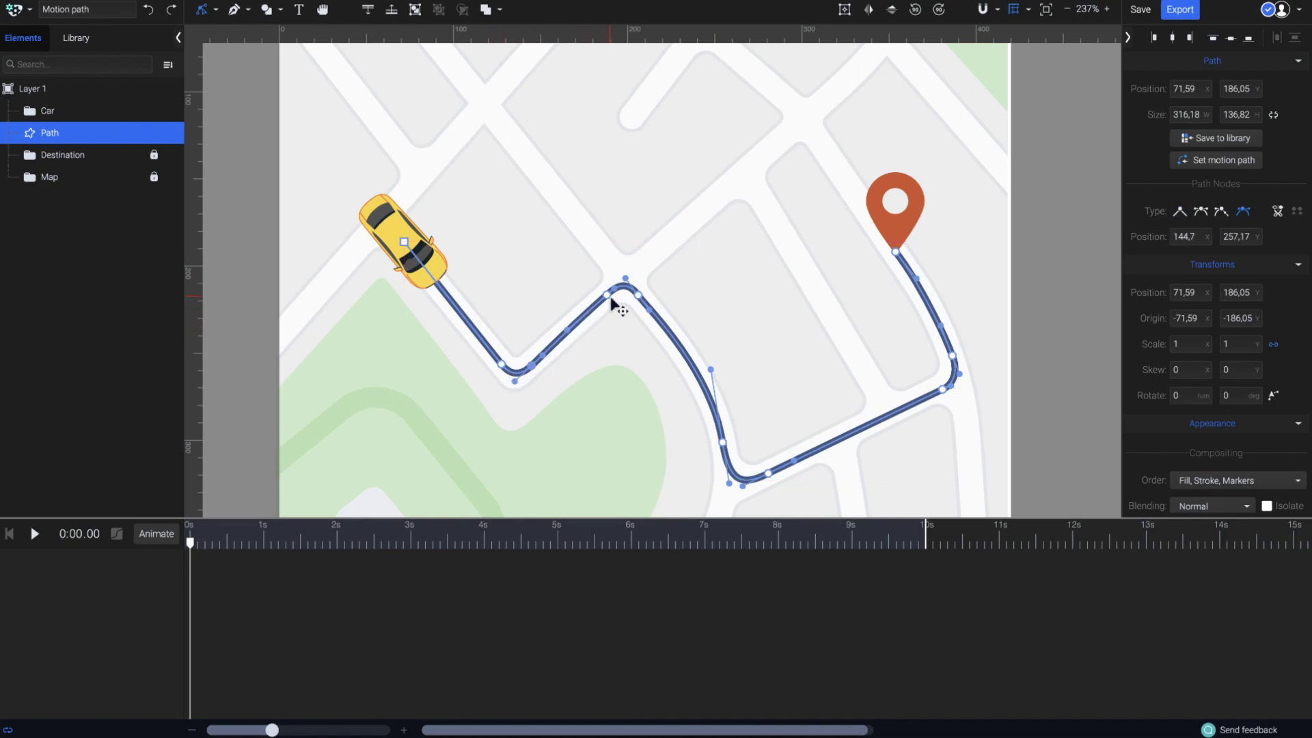
click(637, 296)
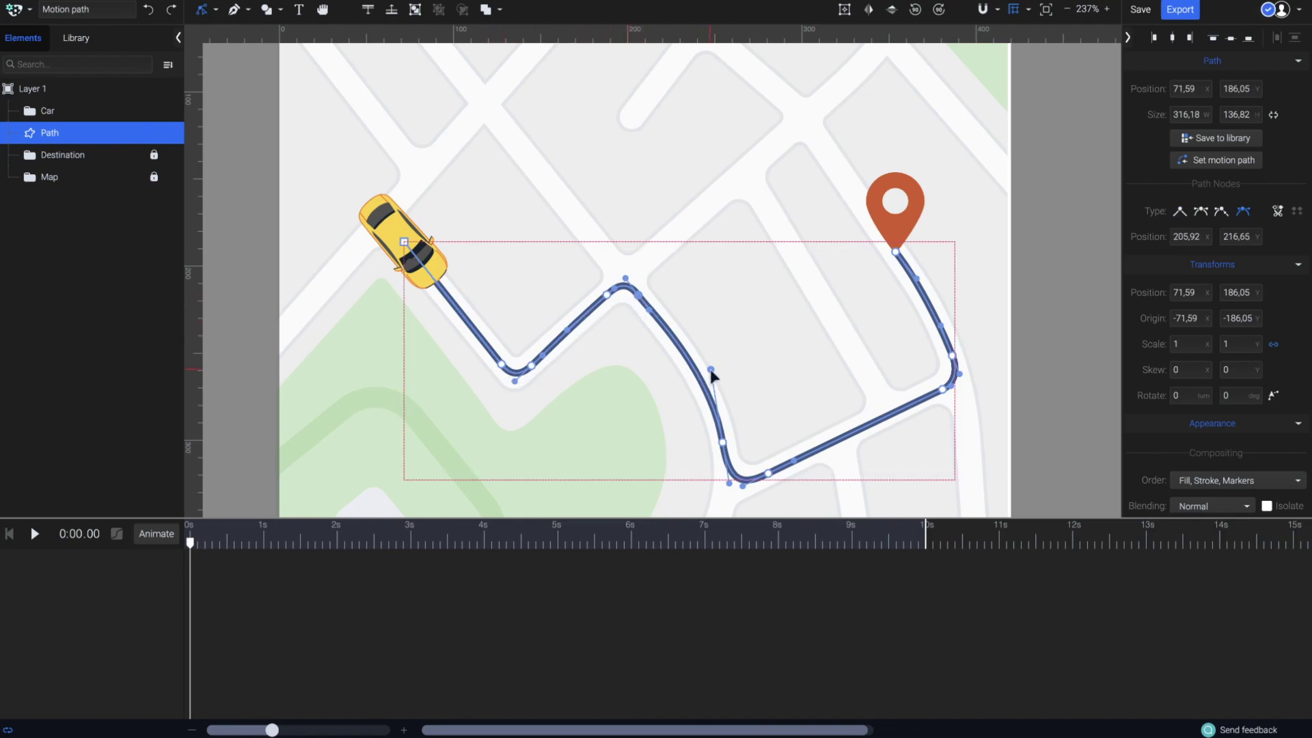
drag(712, 372, 770, 333)
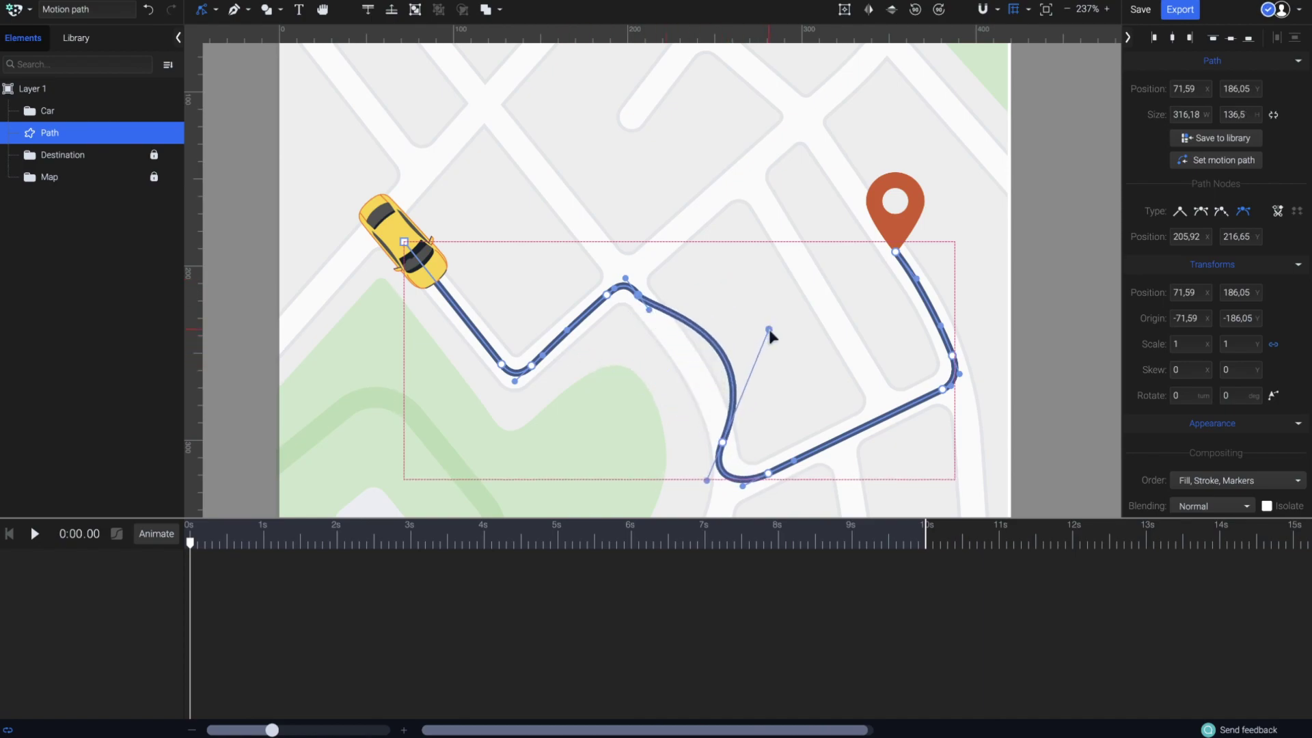
key(ctrl+z)
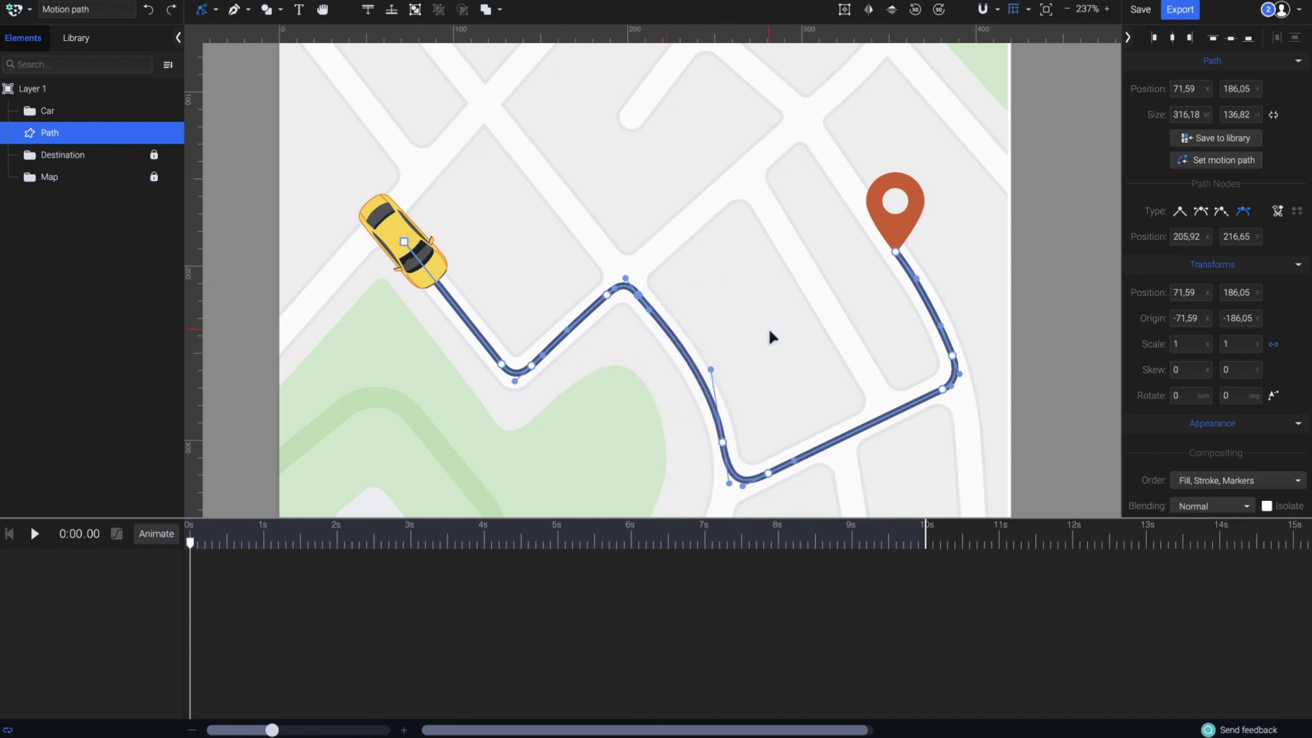
- Switch to whole-object selection, select the yellow car and start setting its motion path
click(214, 7)
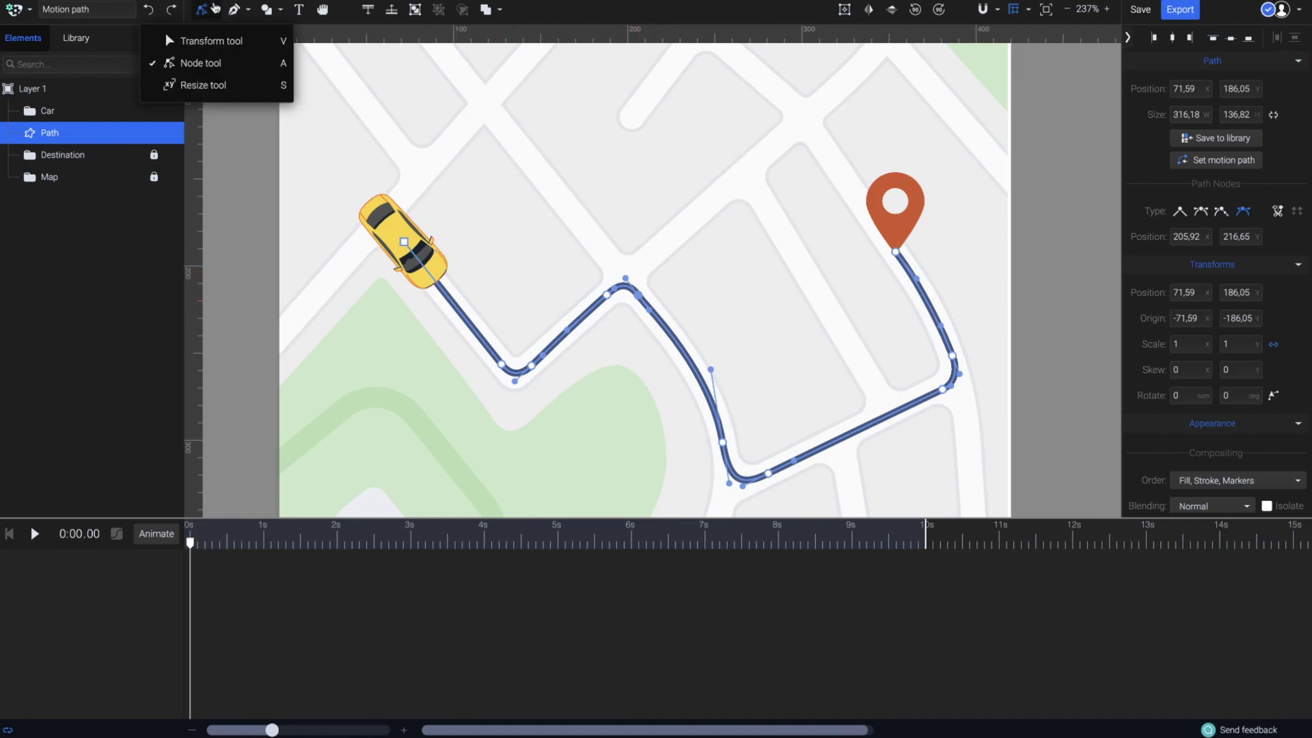
click(213, 41)
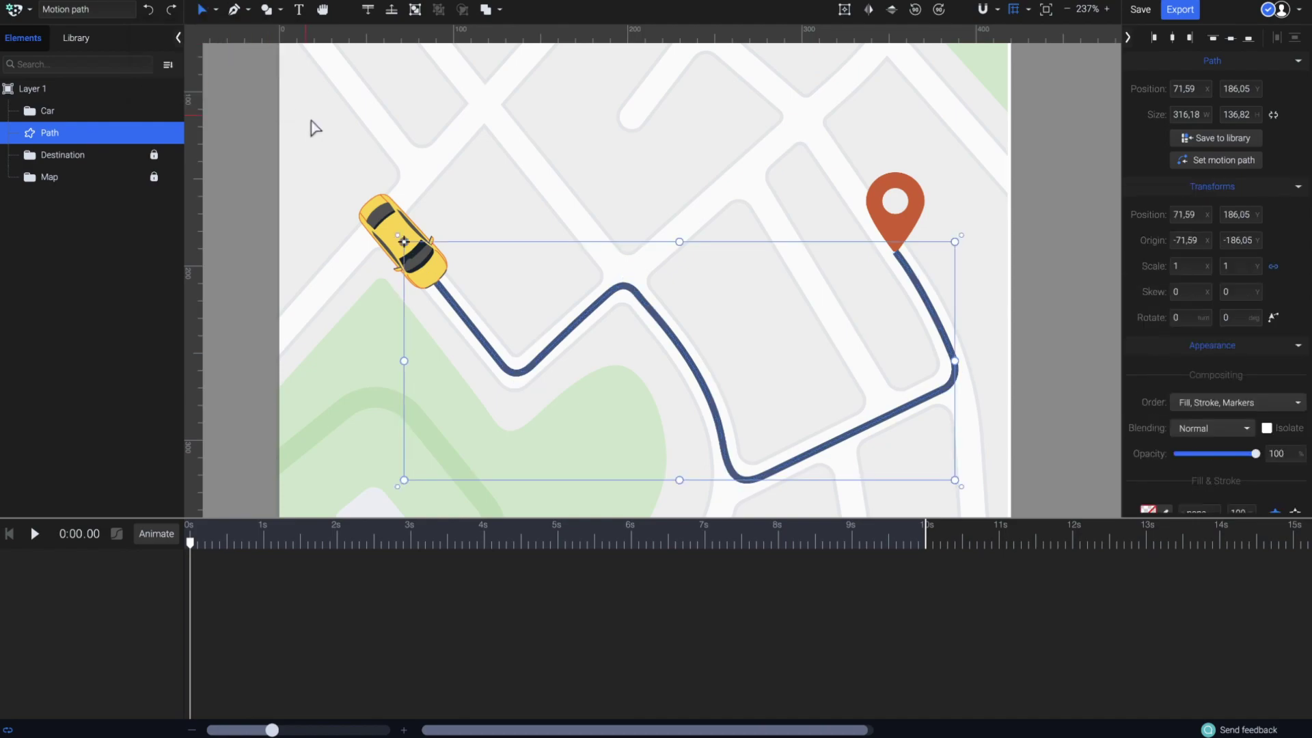
click(399, 231)
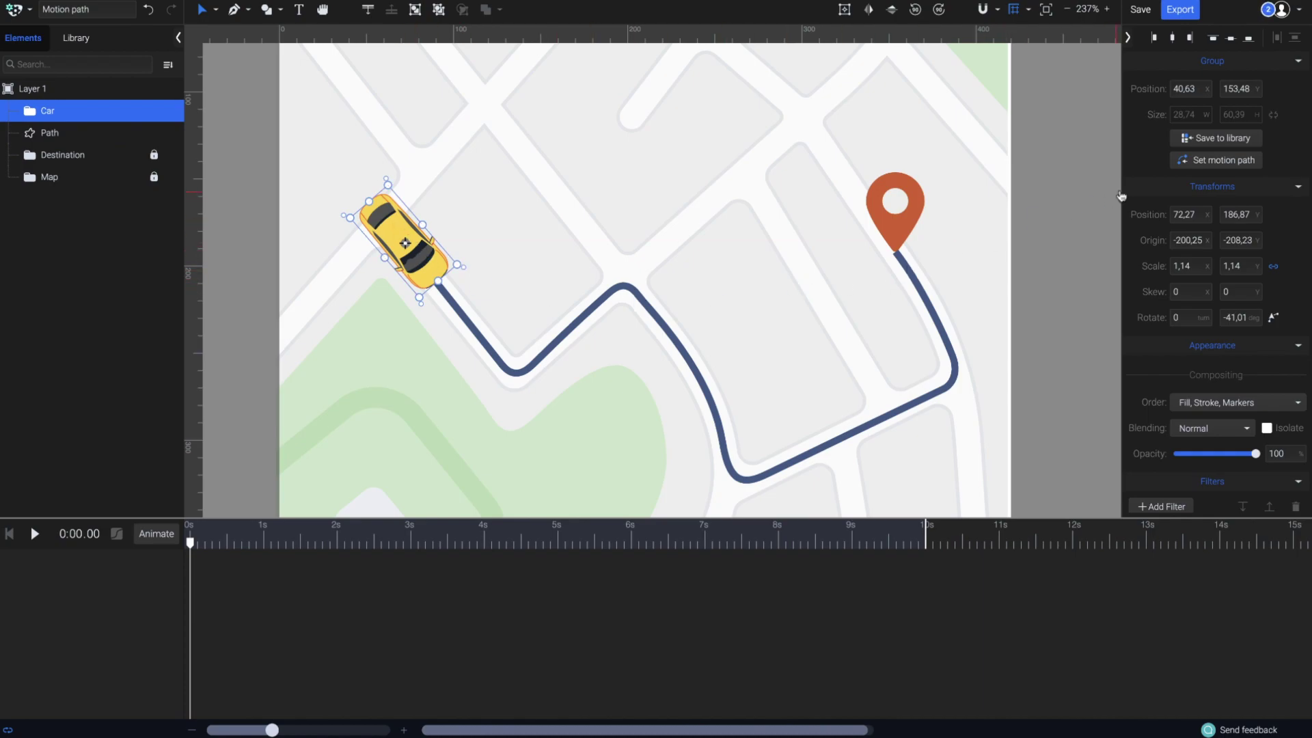
click(1218, 164)
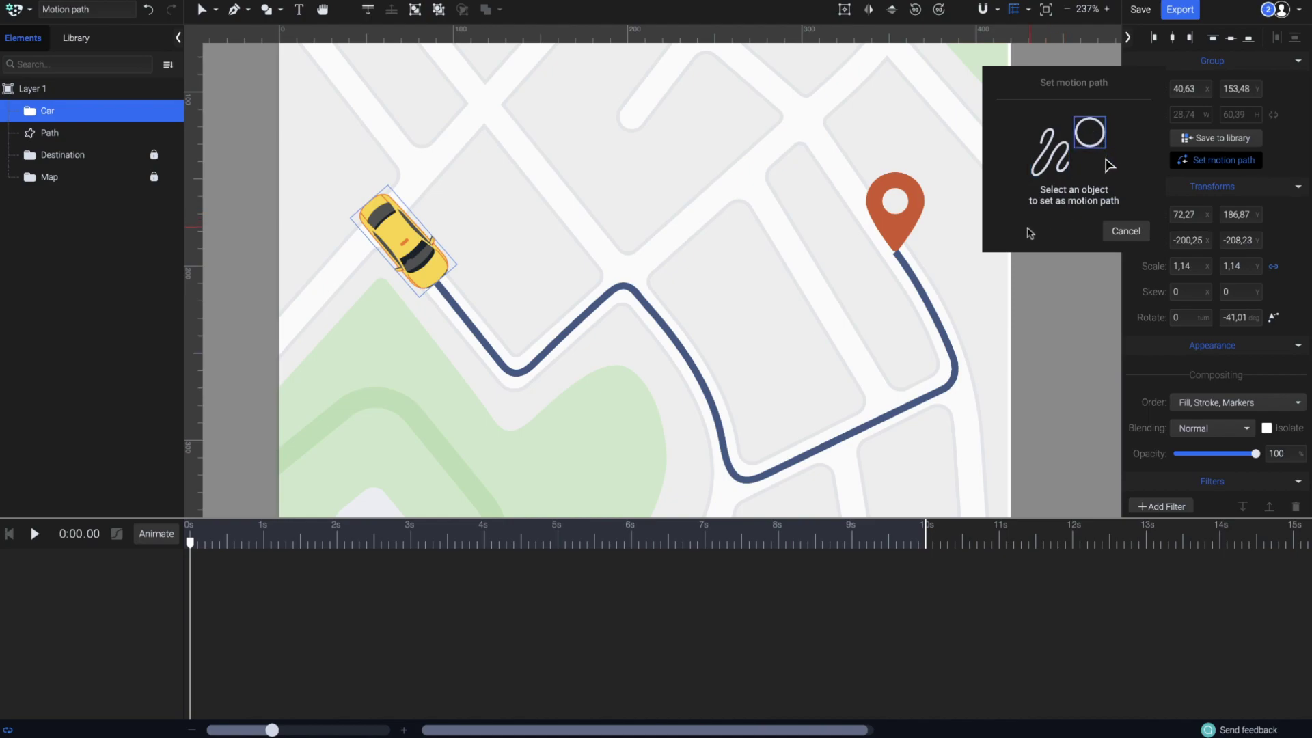
- Make the blue road the car's motion path, running from 0 to 9 seconds
click(920, 291)
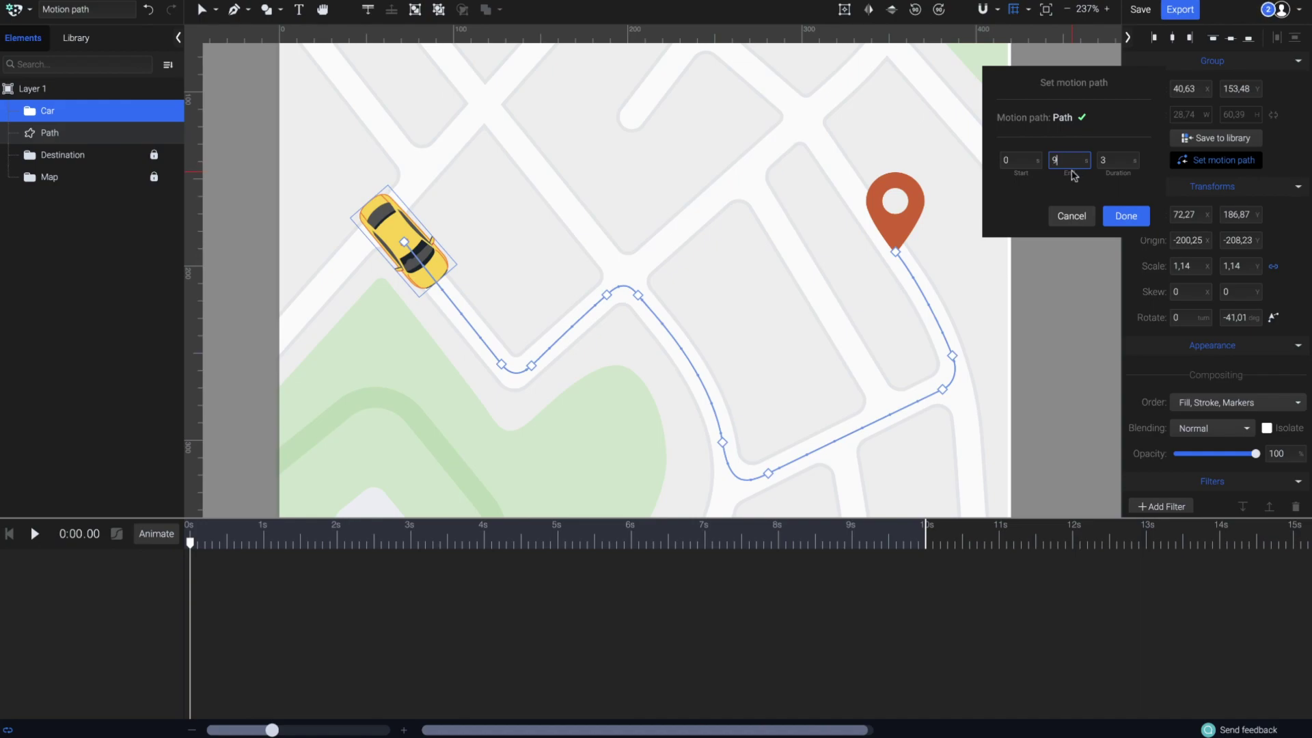
key(Return)
click(1122, 219)
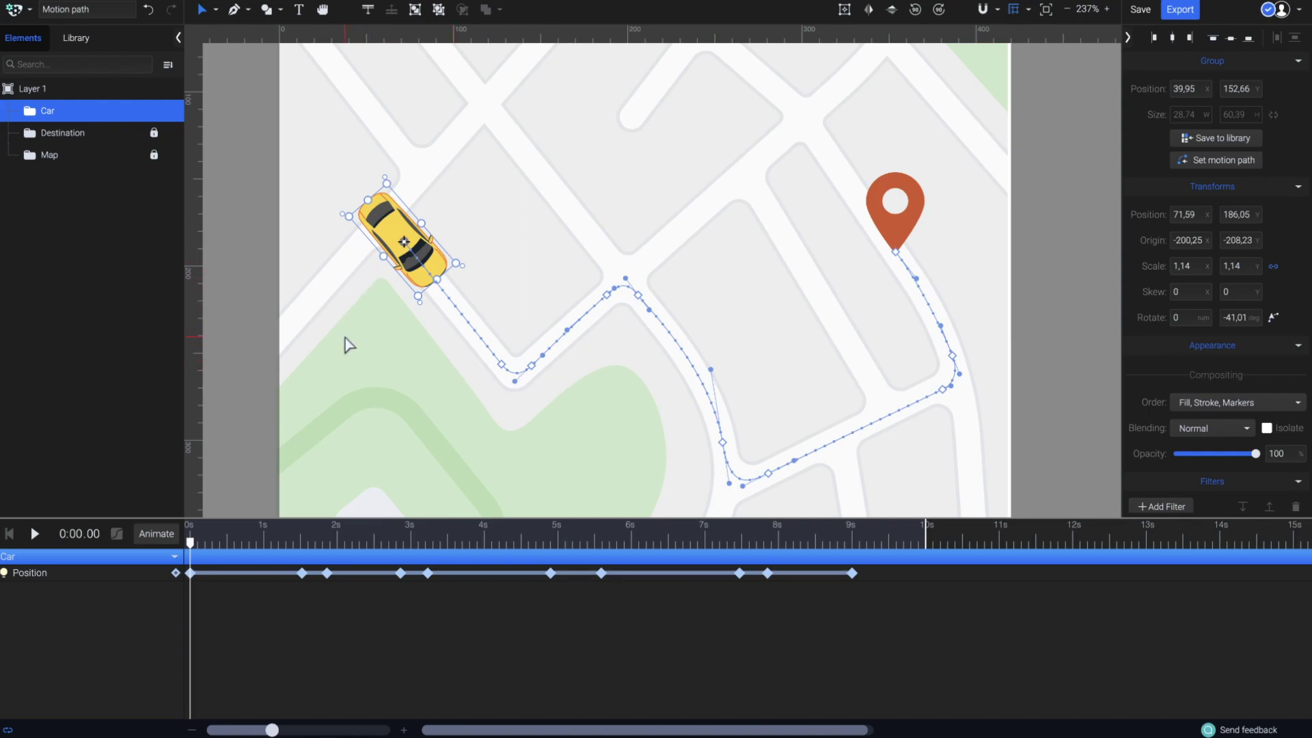
click(36, 534)
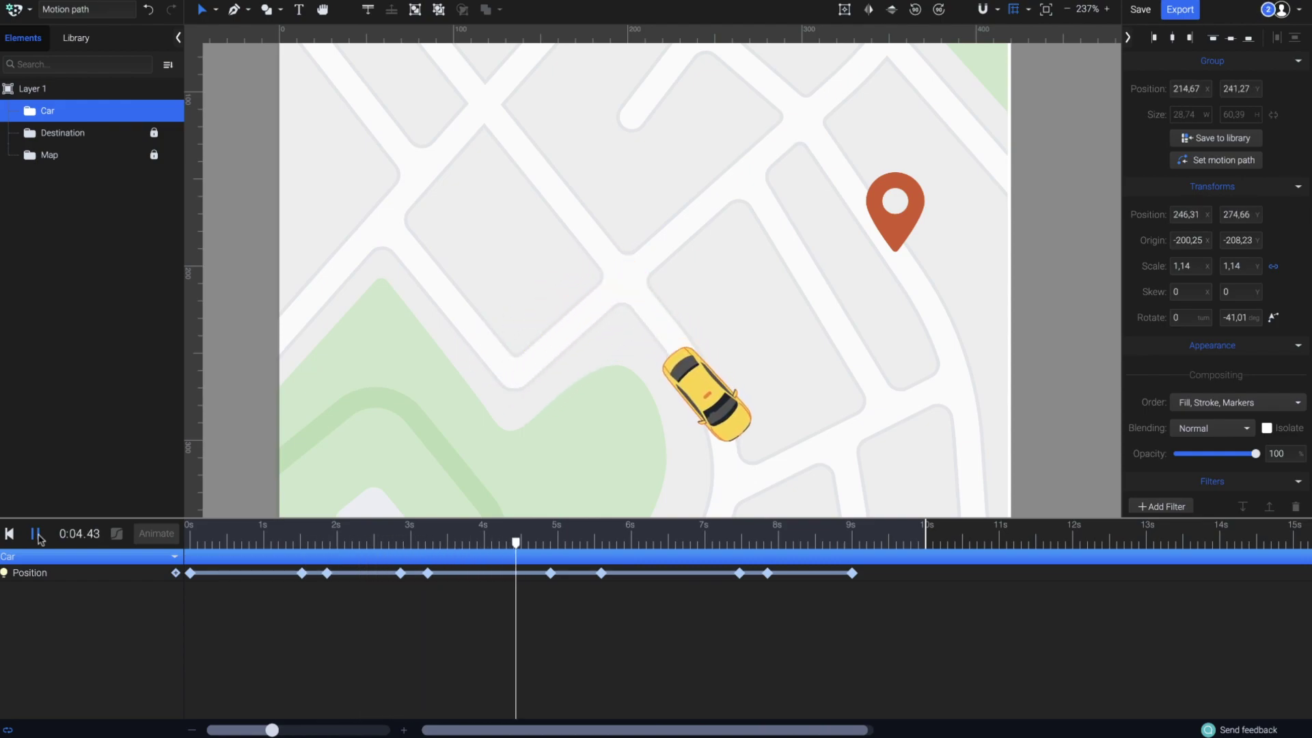
click(37, 536)
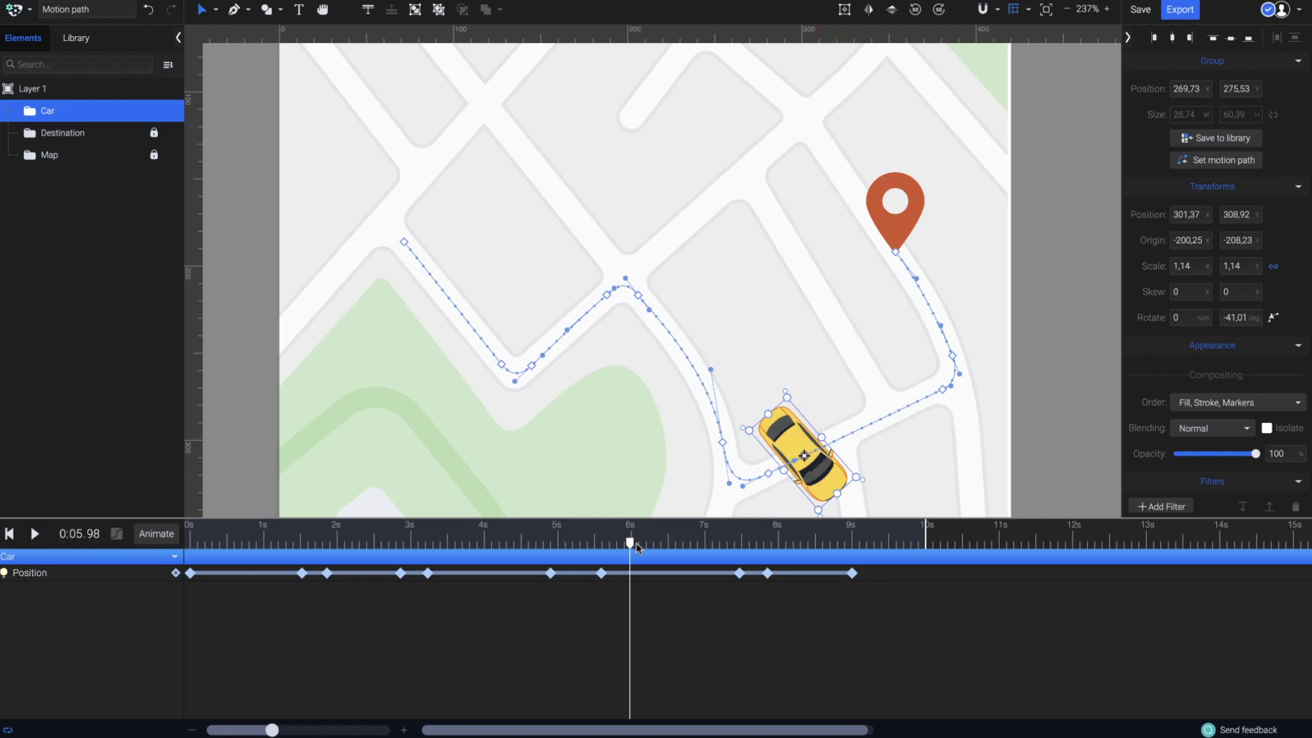
drag(632, 550, 193, 552)
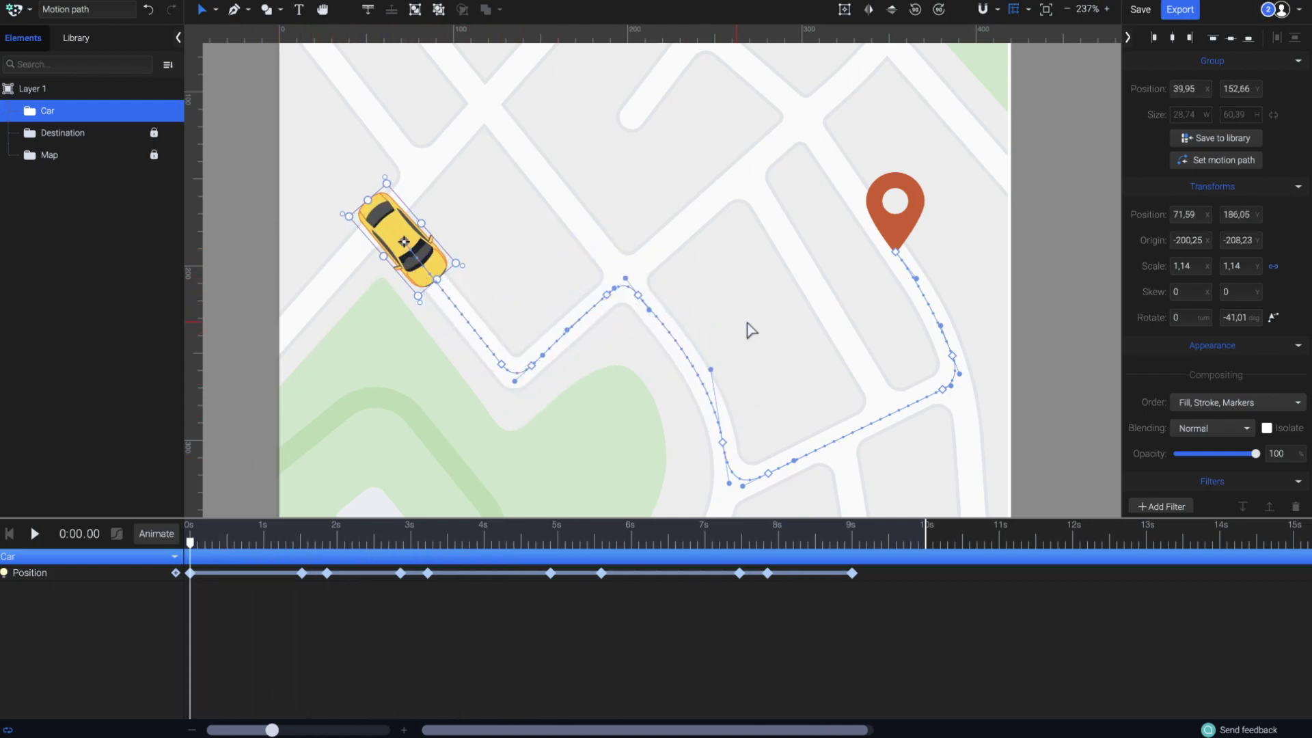
- Turn on auto-orient for the car and rotate it to about -90° to face along the road
click(1271, 321)
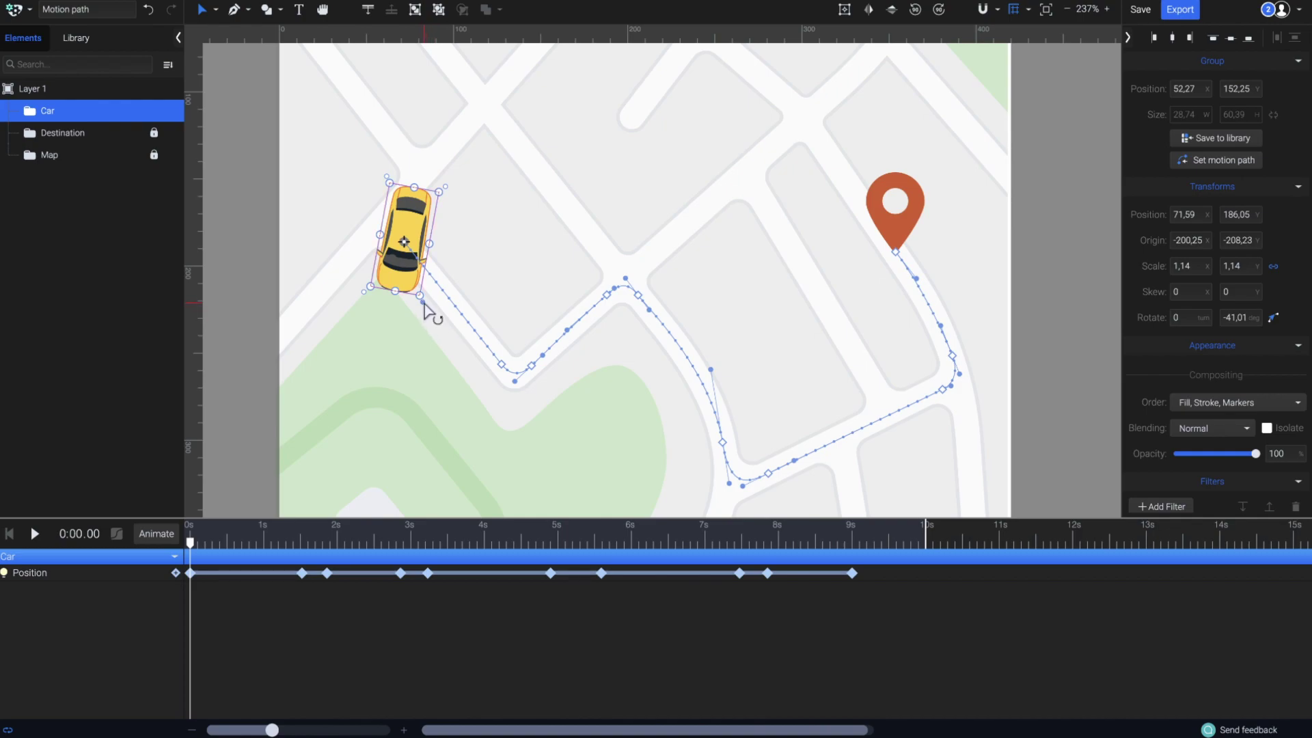
drag(424, 304, 470, 270)
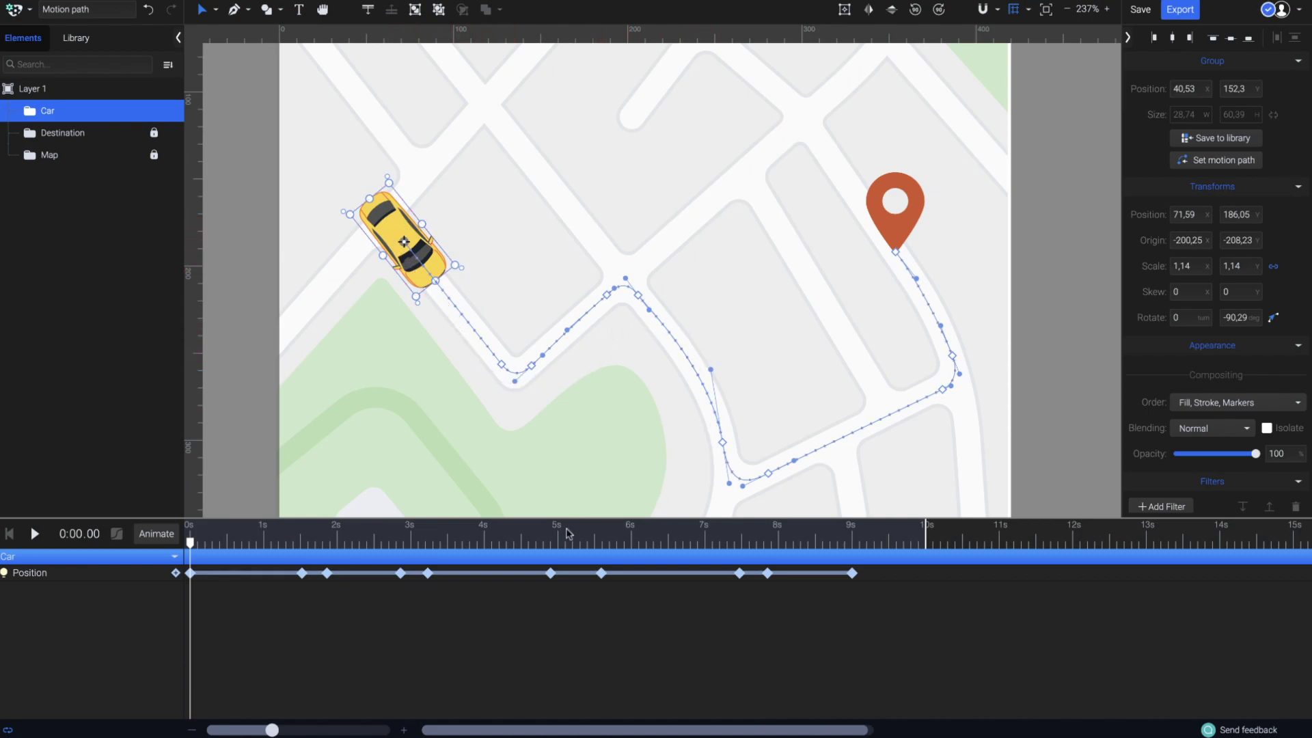
click(37, 534)
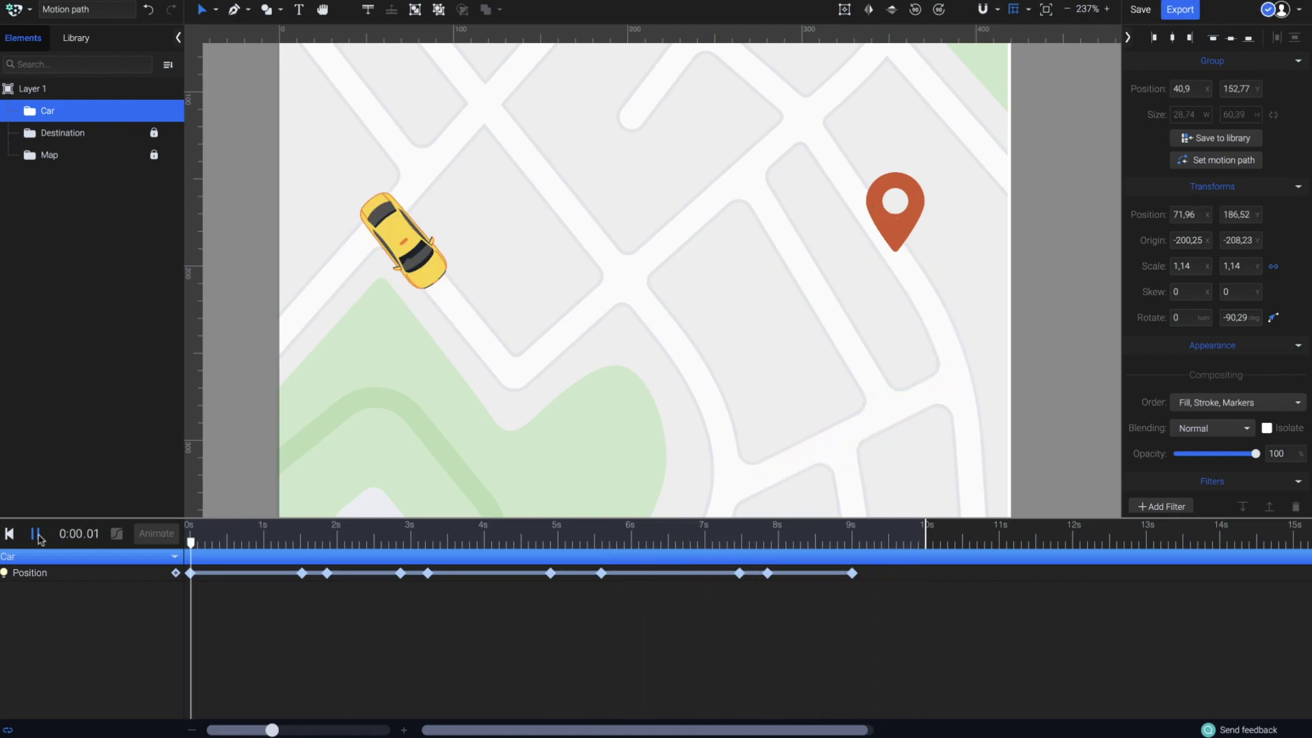
click(36, 534)
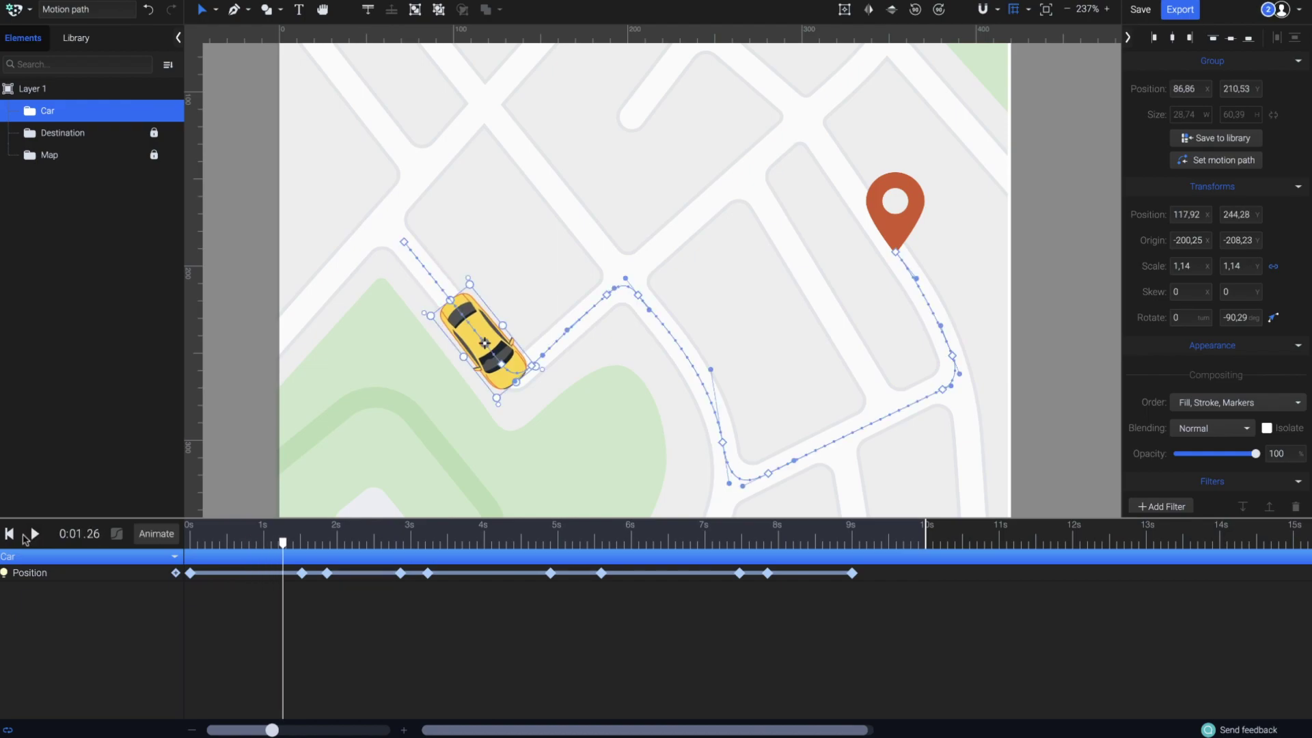
click(9, 534)
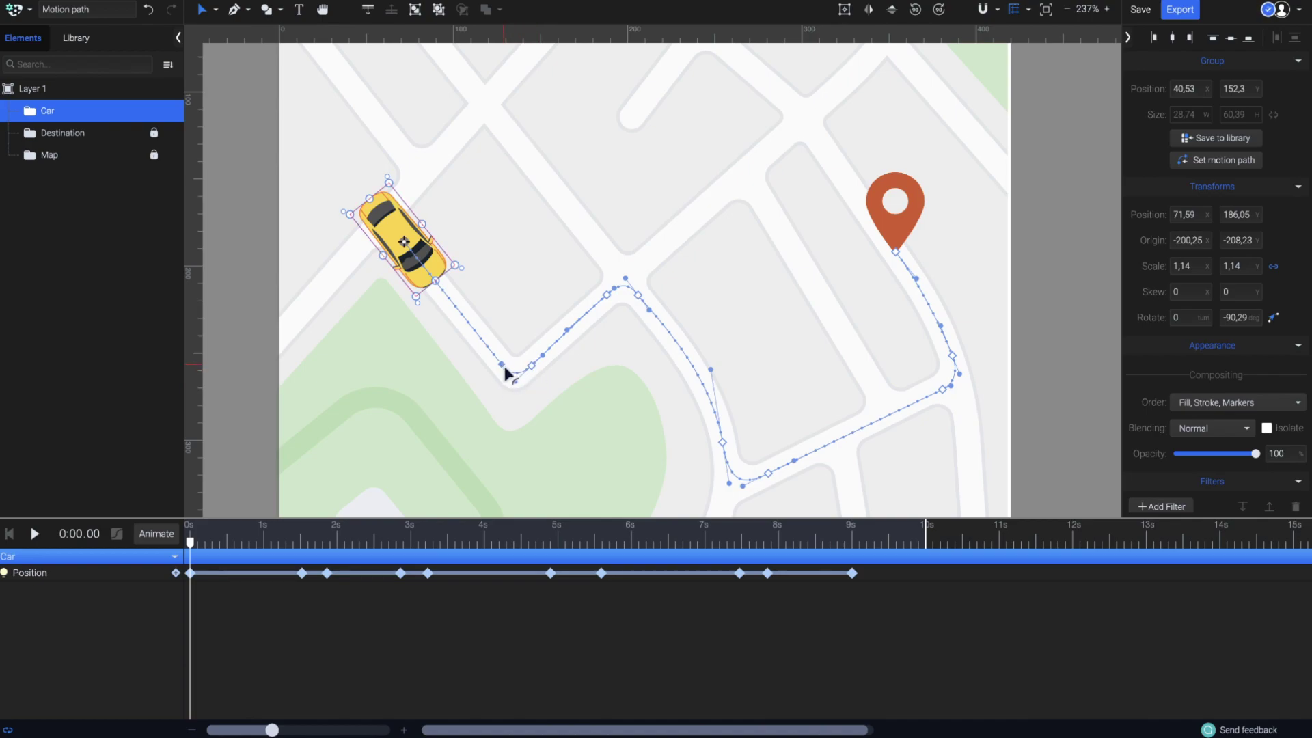
- Select the path nodes at the first and second road turns
click(532, 367)
click(502, 367)
click(503, 368)
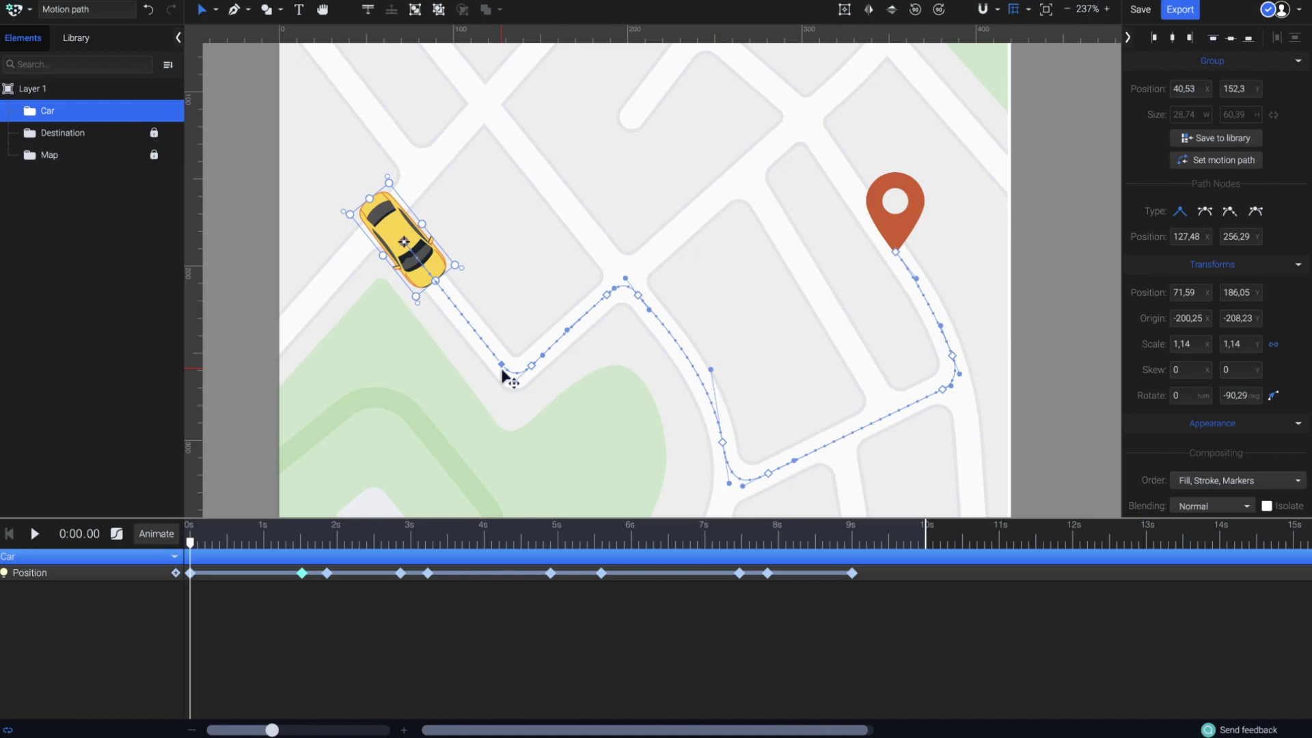
shift+click(533, 369)
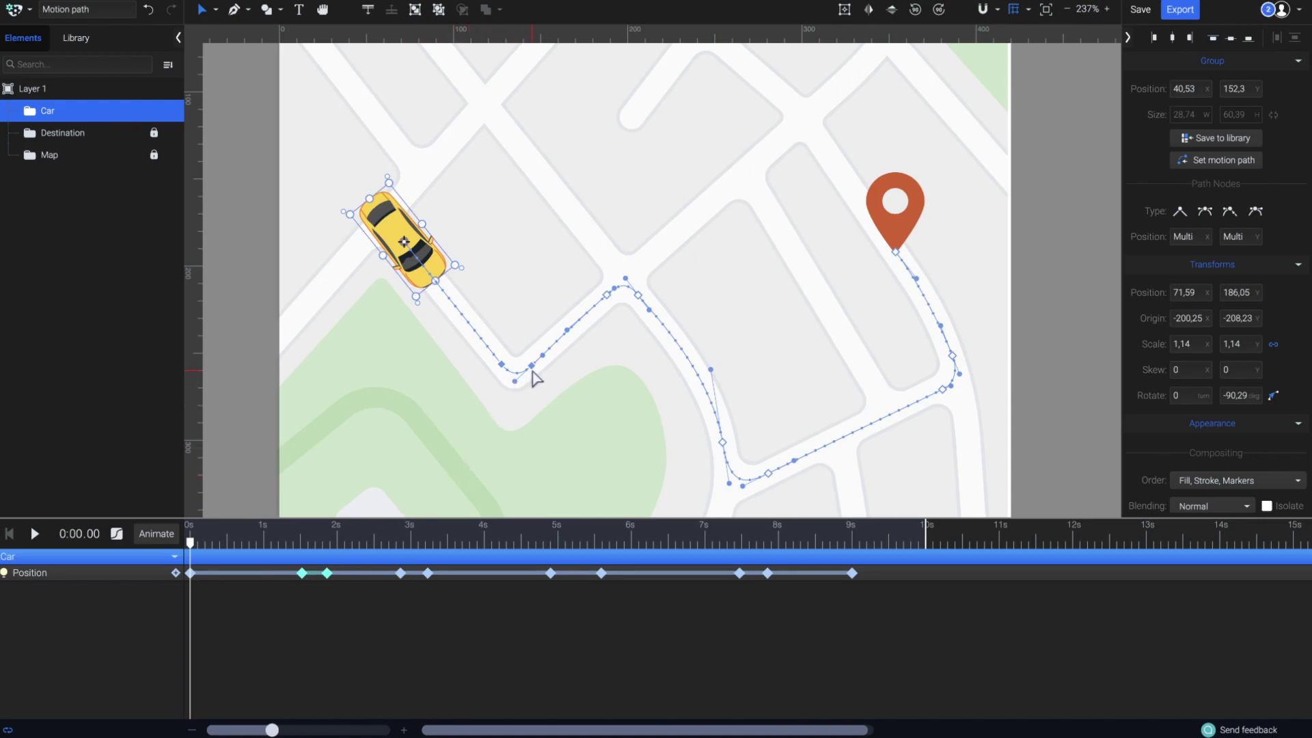
- Shift the car's Position keyframes to about 3.5s, 5.8s and 8.8s
click(293, 582)
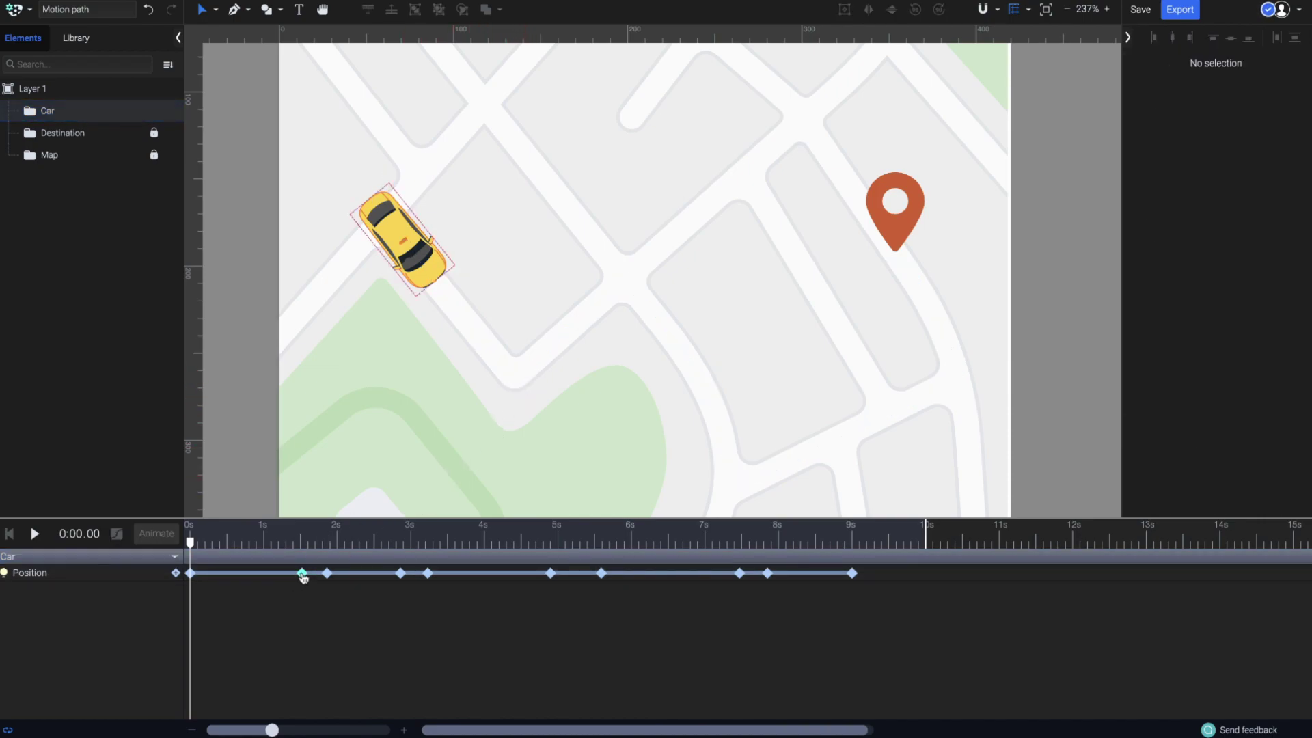
click(301, 573)
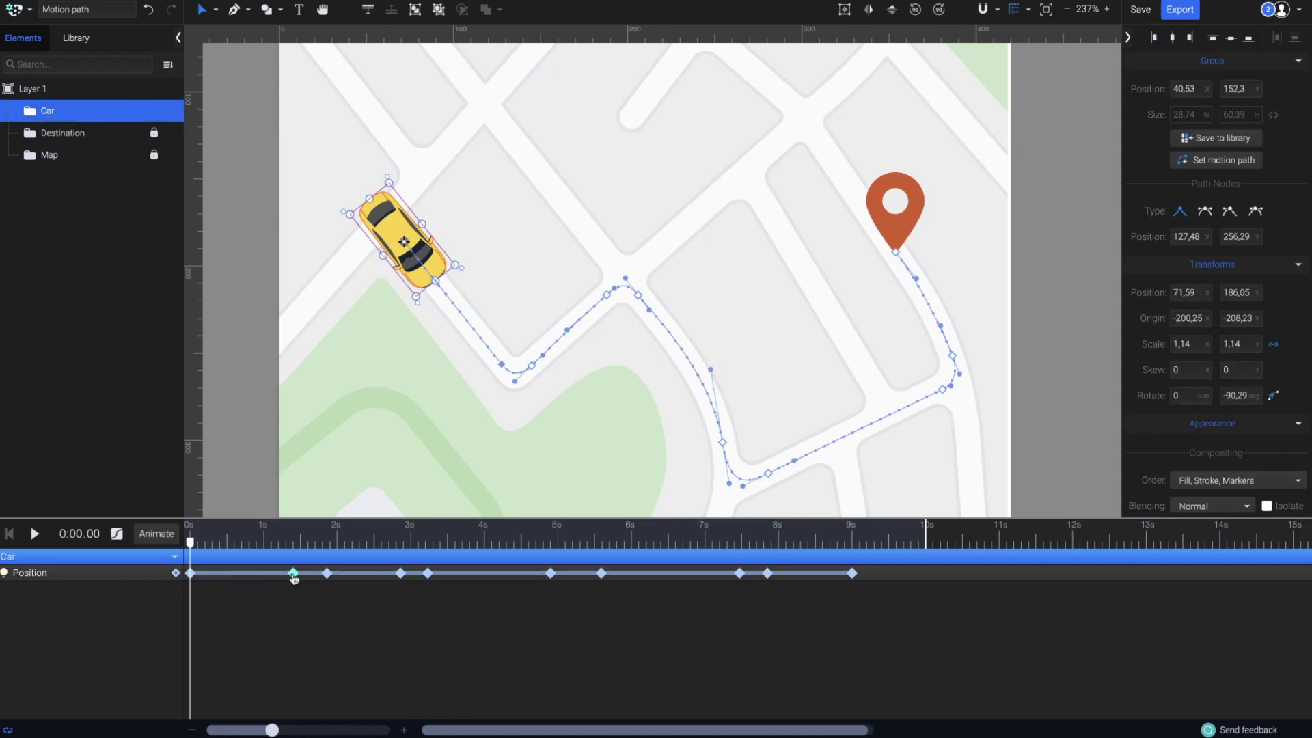
click(332, 574)
drag(427, 574, 440, 574)
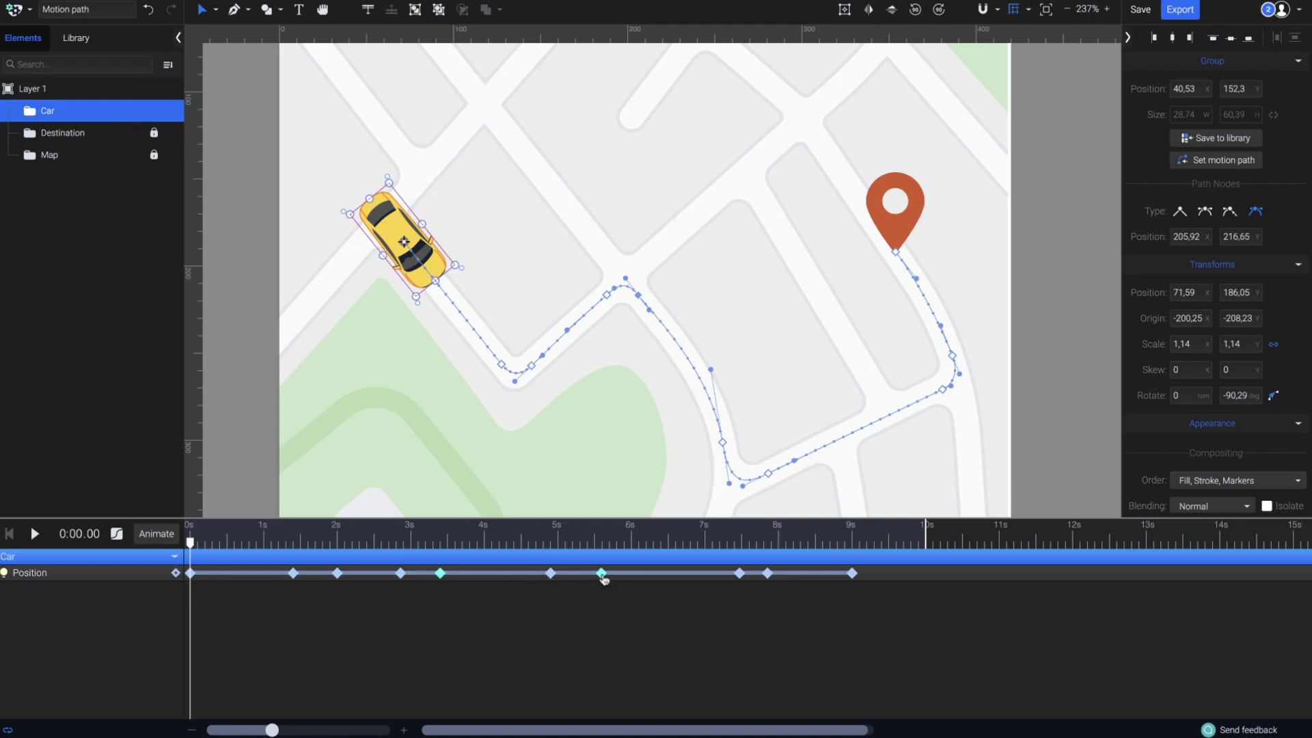
drag(602, 573, 617, 574)
mouse_move(766, 574)
mouse_down()
mouse_move(794, 573)
mouse_move(761, 574)
mouse_up()
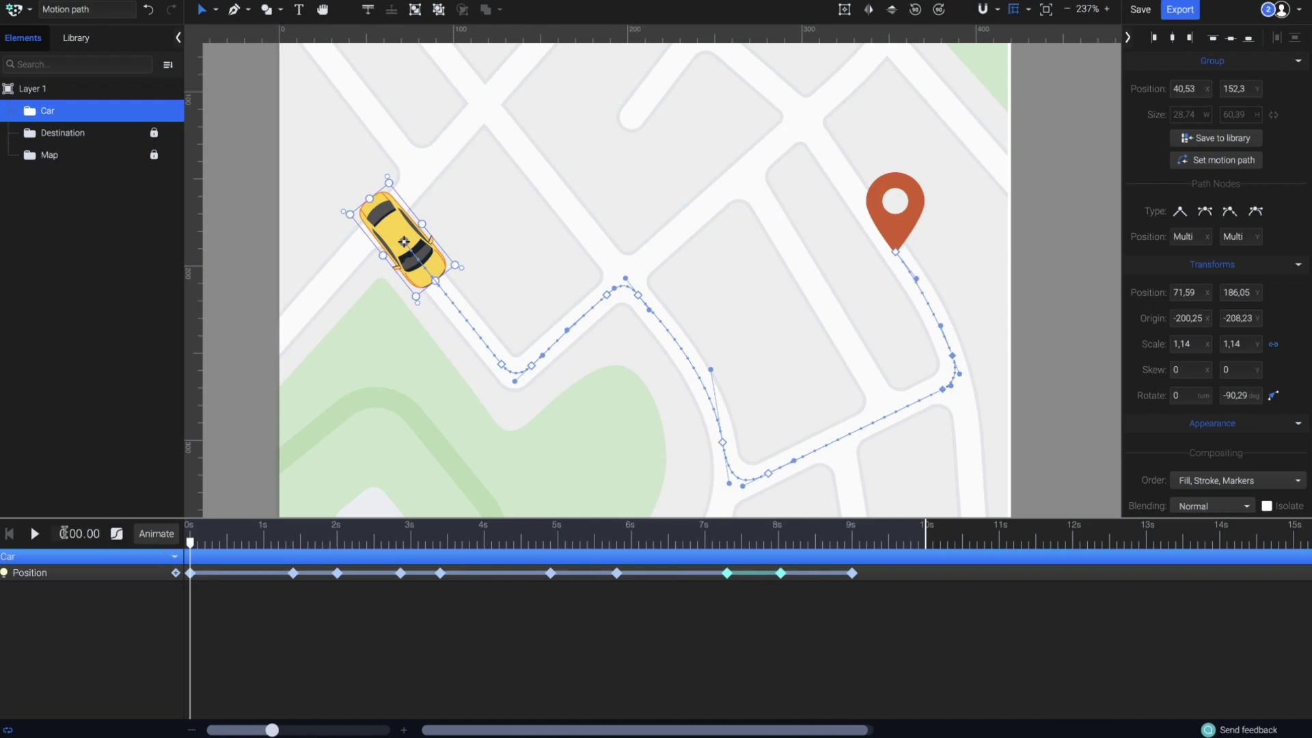
click(35, 534)
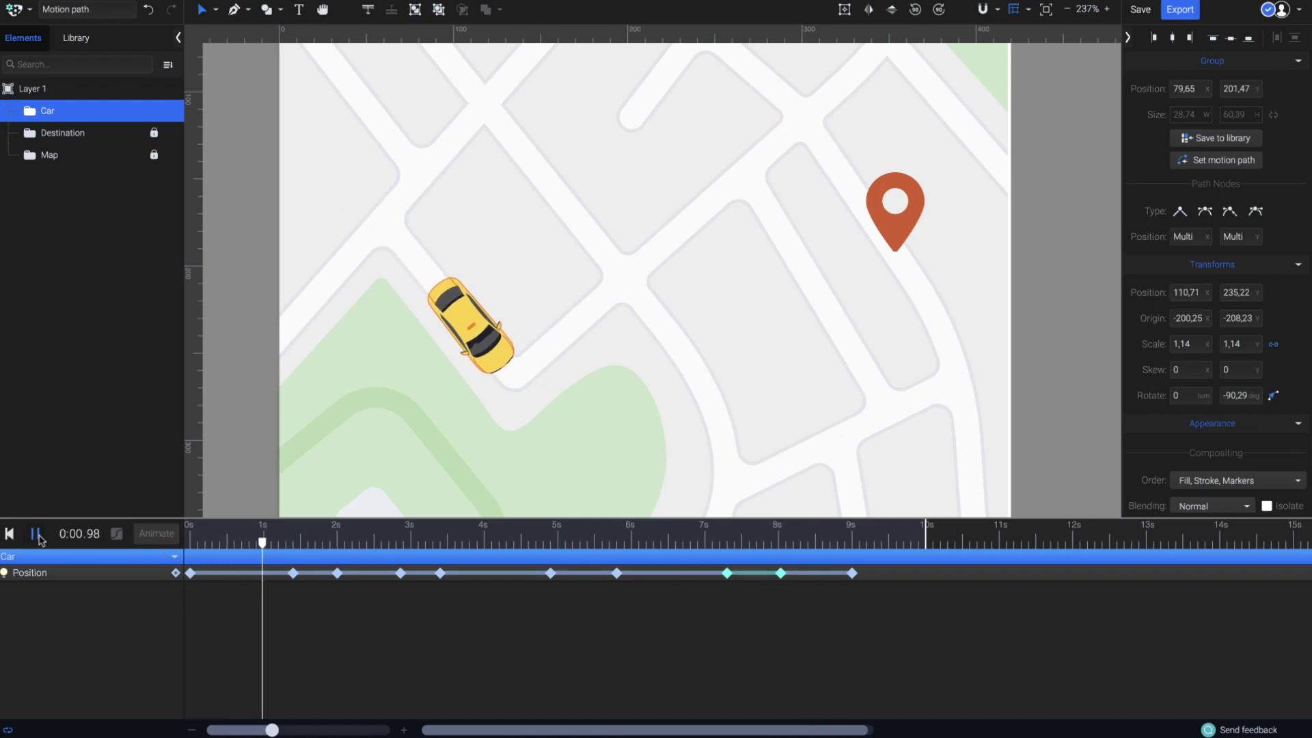